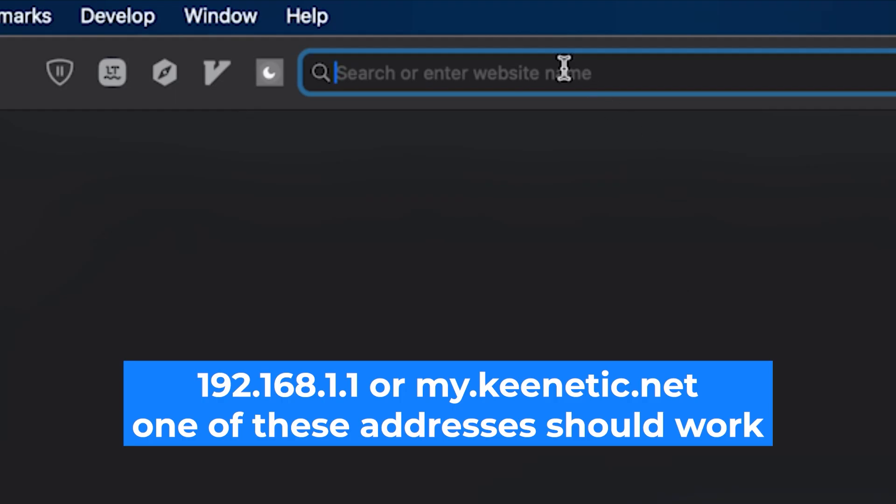
Step: Load the router's address 192.168.1.1 in Safari
text(19)
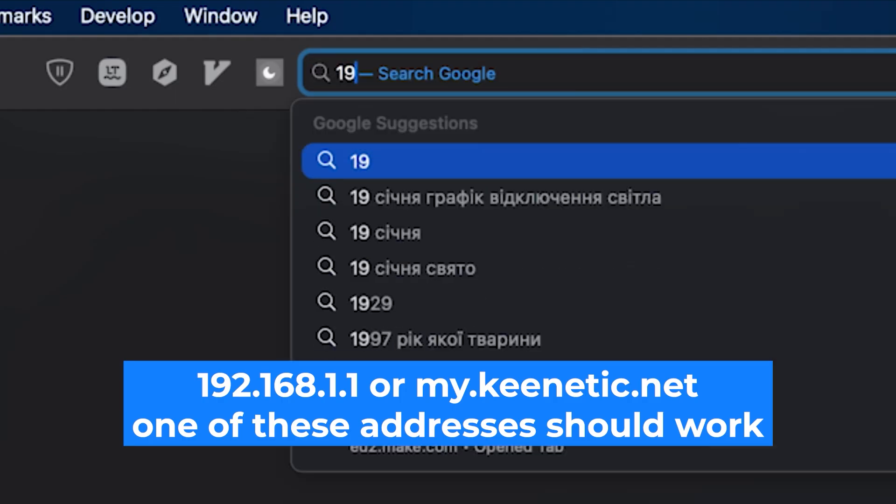
text(2.168.1.1)
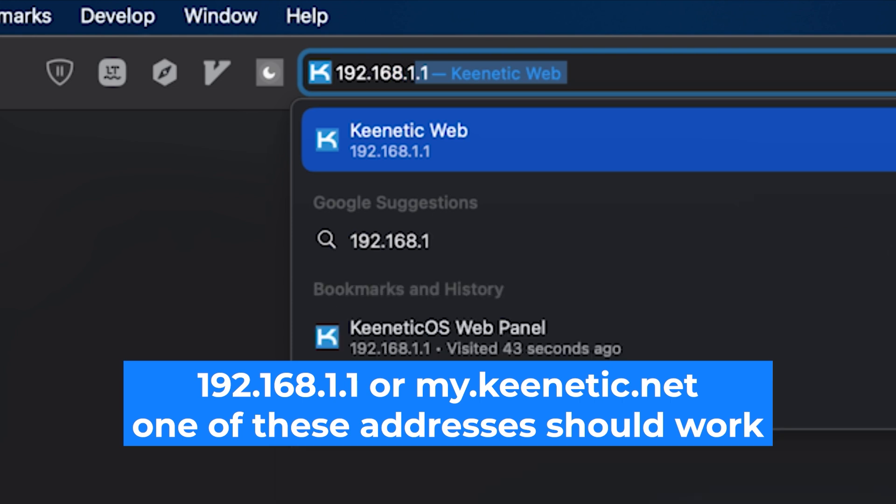
key(Return)
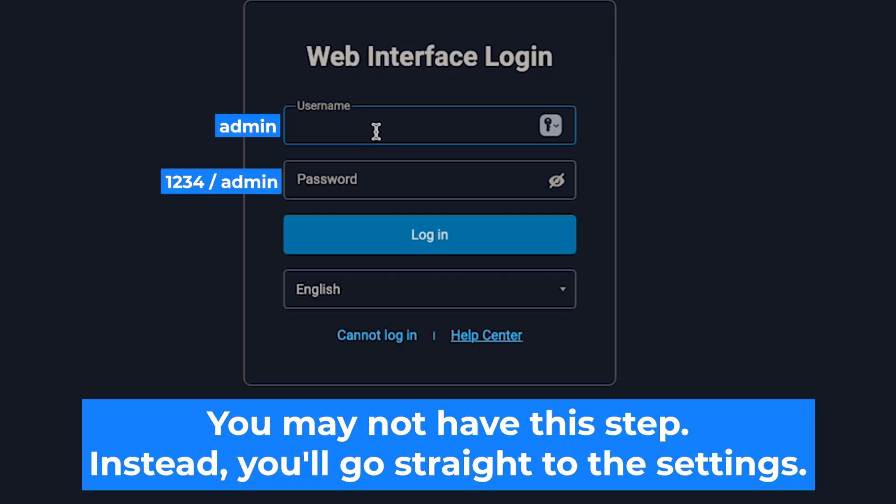
Step: Enter username admin and the default login password
text(admin)
click(483, 195)
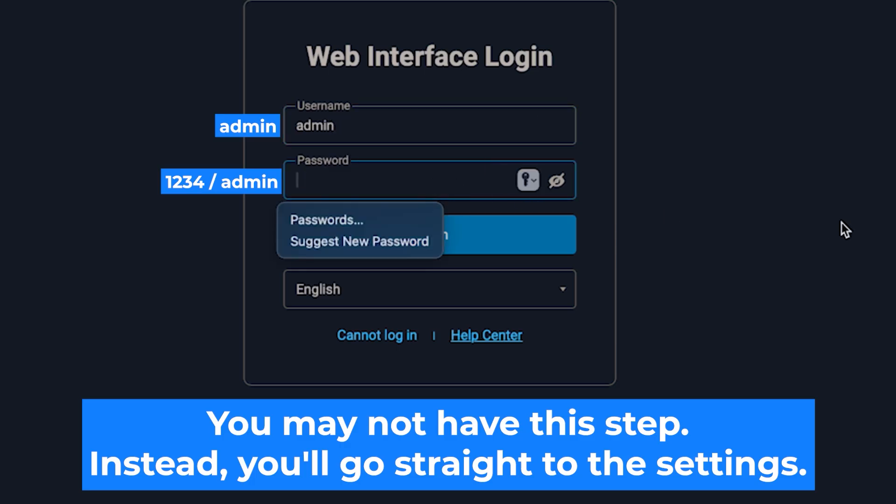
text(••••)
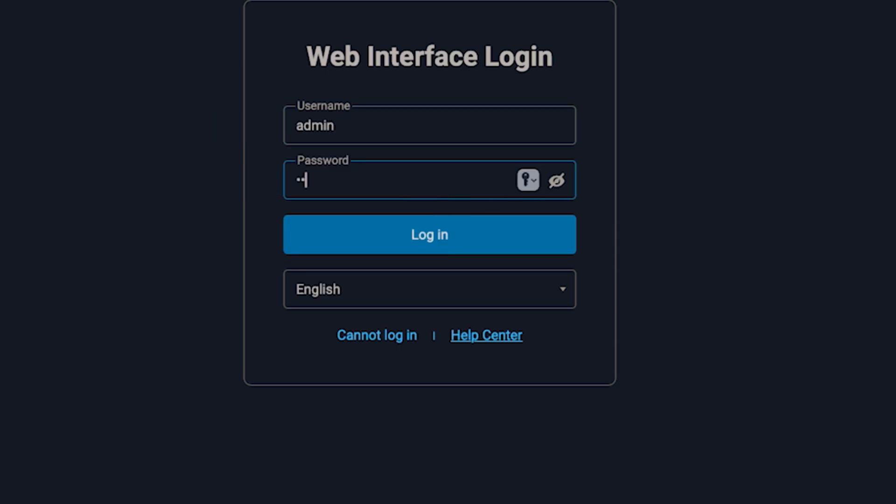
text(•••••)
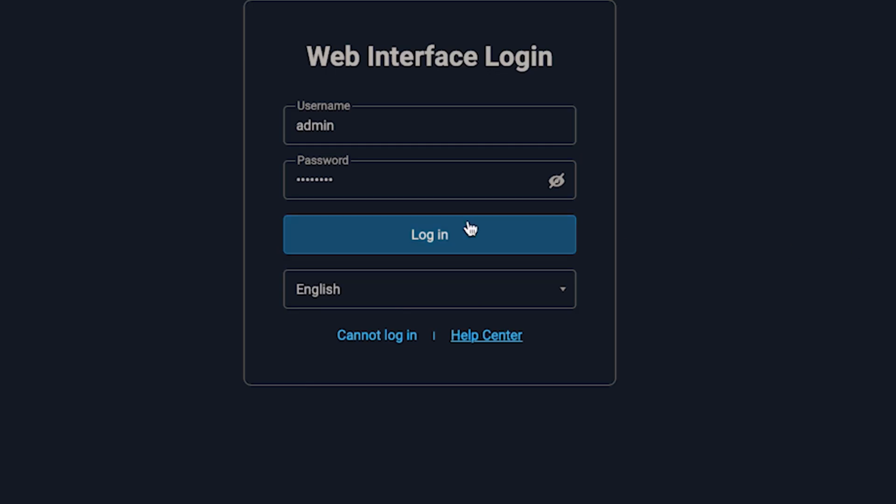
Step: Submit the admin login form
click(447, 230)
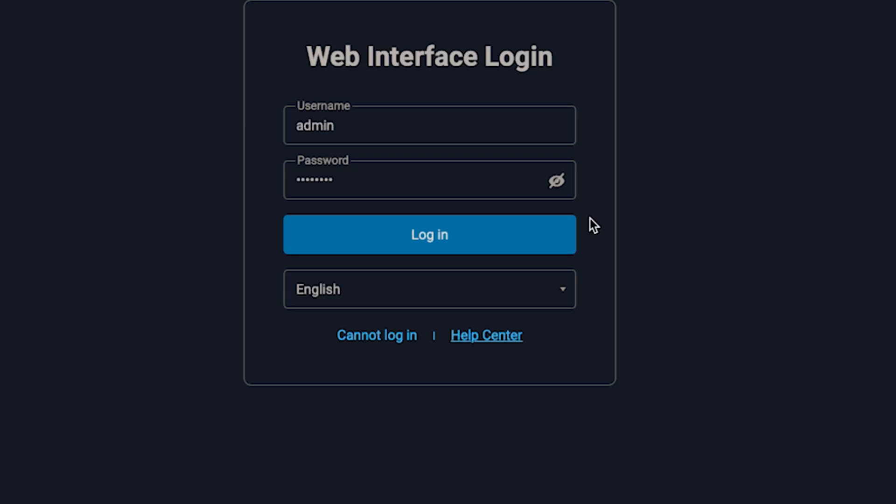
Step: Log in as admin, re-entering the password when prompted
click(444, 234)
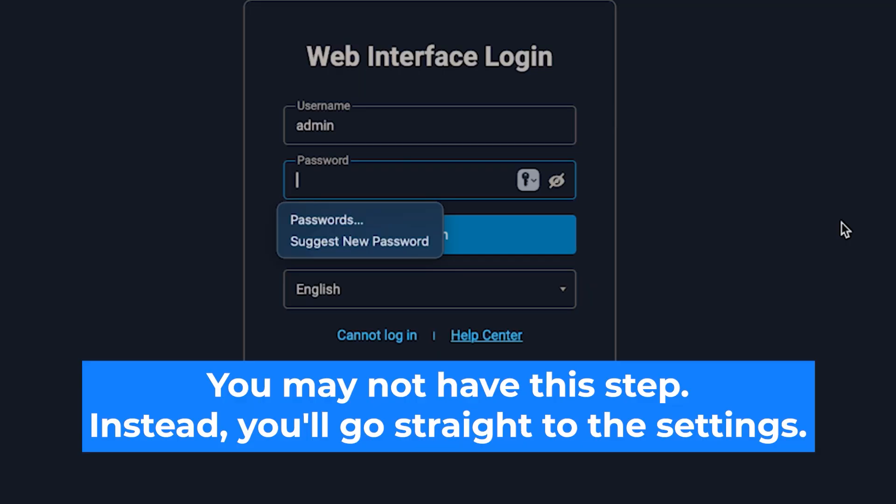
text(********)
key(Return)
click(446, 235)
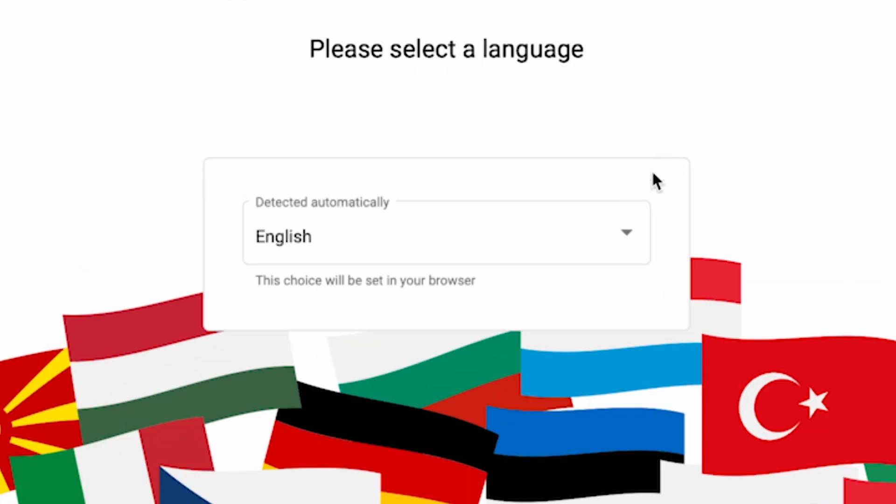
Step: Keep English as the interface language and start the setup wizard
click(621, 235)
scroll(584, 374, down, 5)
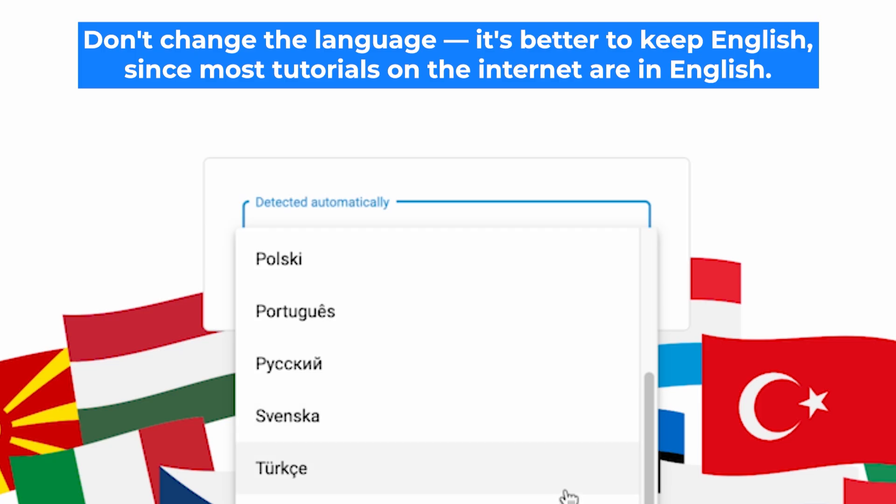
scroll(568, 497, up, 5)
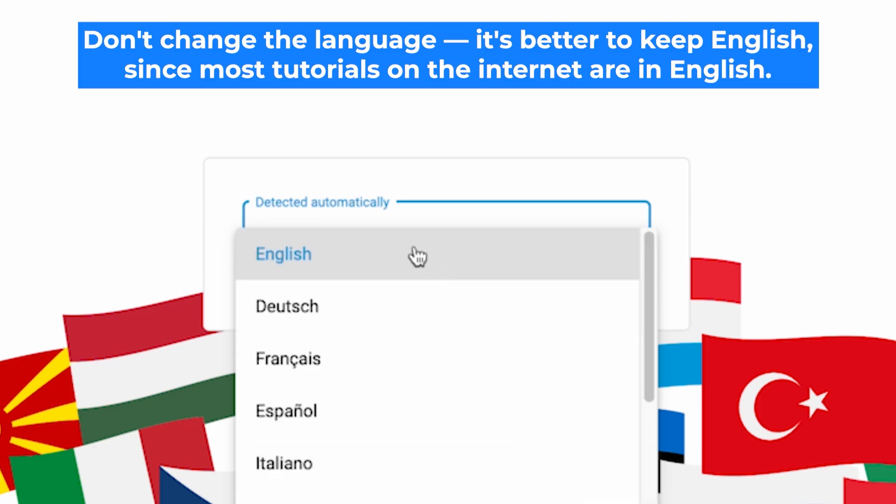
click(418, 256)
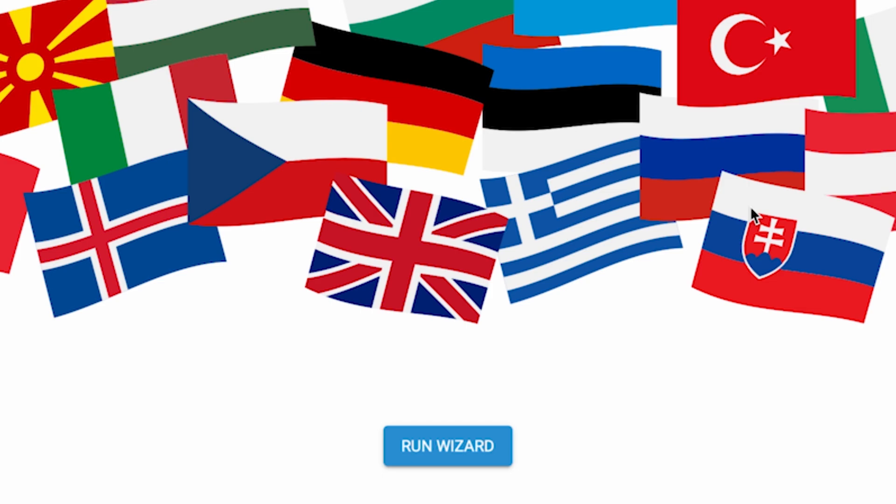
click(460, 453)
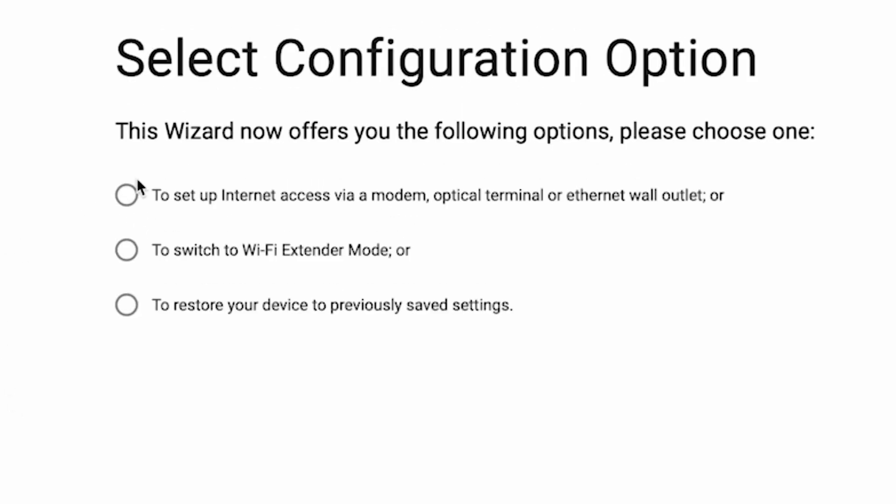
Step: Choose Internet-access setup and accept the EULA and the Device Privacy Notice
click(126, 198)
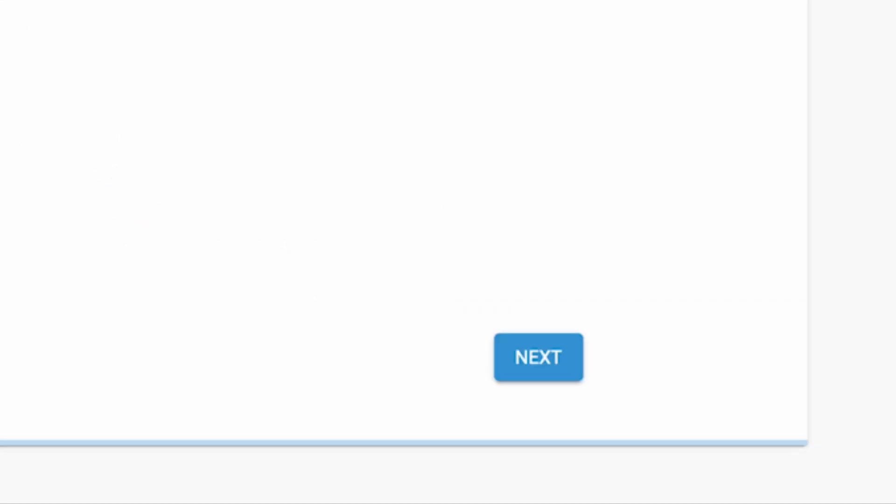
click(549, 359)
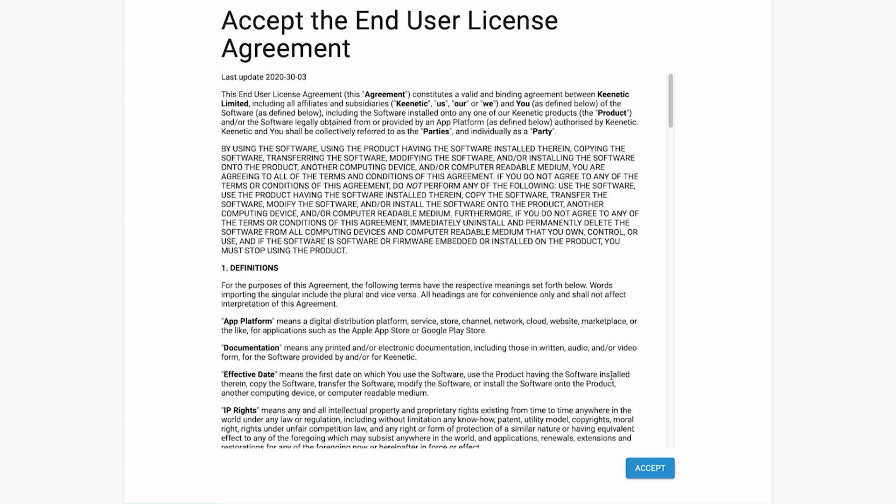
scroll(612, 373, down, 20)
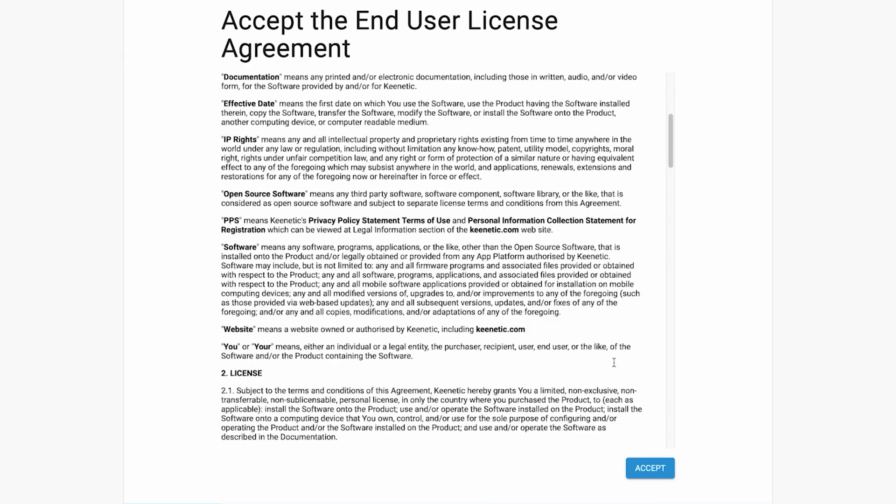
click(652, 460)
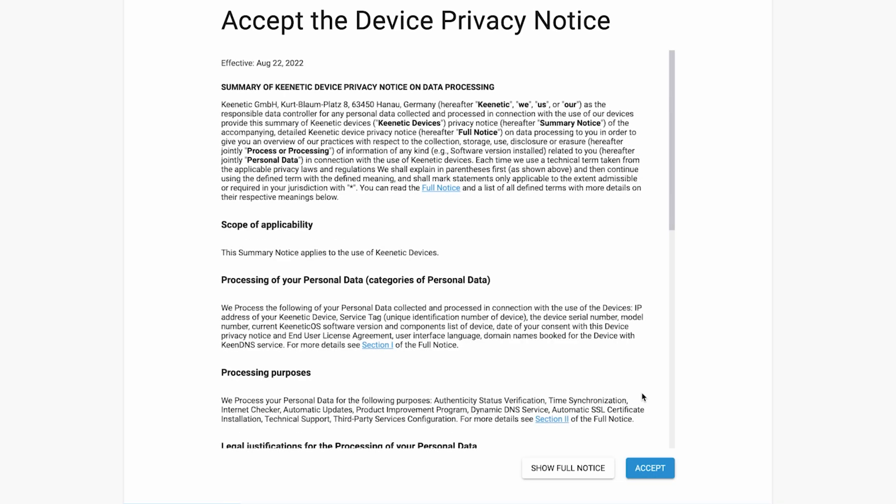
scroll(643, 397, down, 10)
click(651, 469)
click(650, 470)
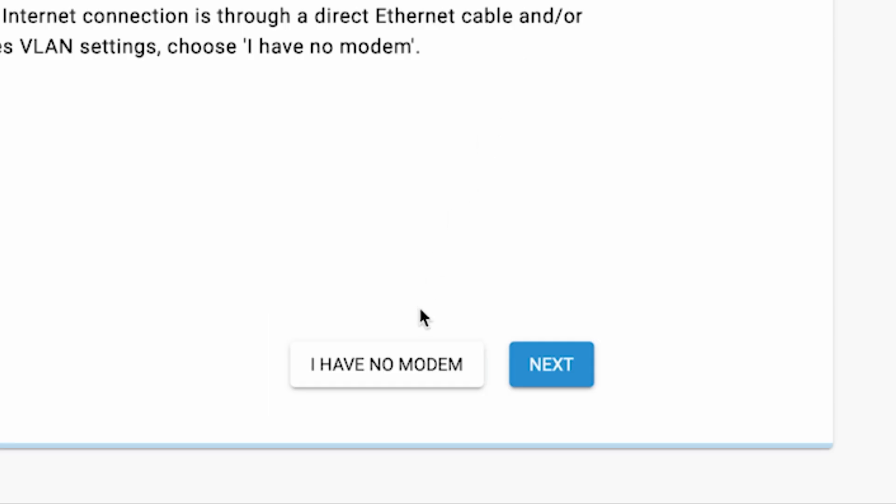
Step: Declare that there is no modem and keep the recommended Smart TV option
click(413, 372)
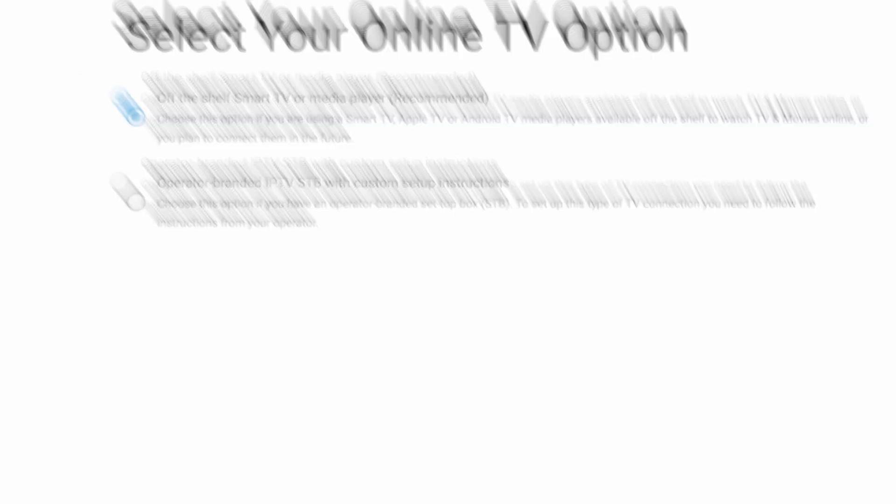
click(586, 373)
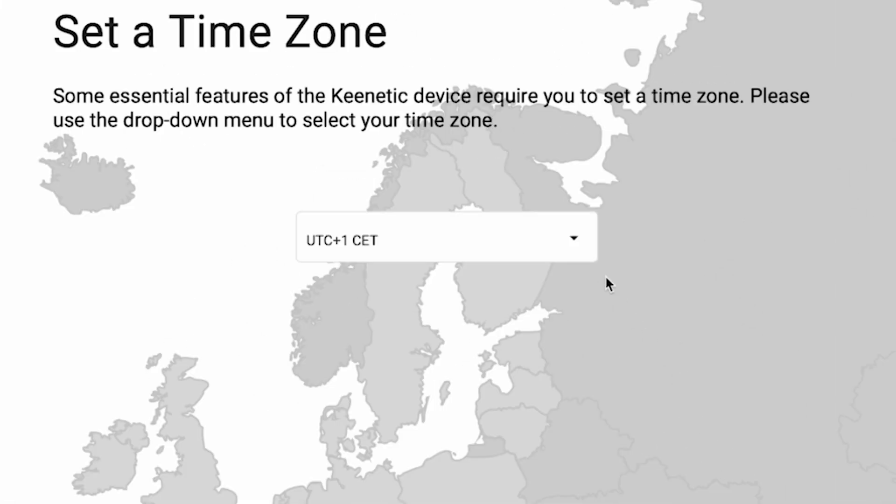
Step: Set the time zone to UTC+1 Europe/Zurich and continue
click(520, 137)
scroll(551, 383, down, 16)
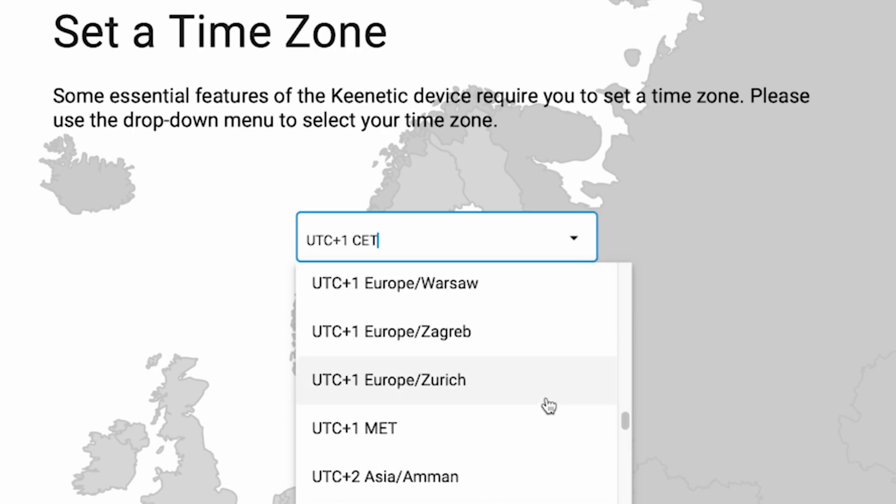
click(548, 400)
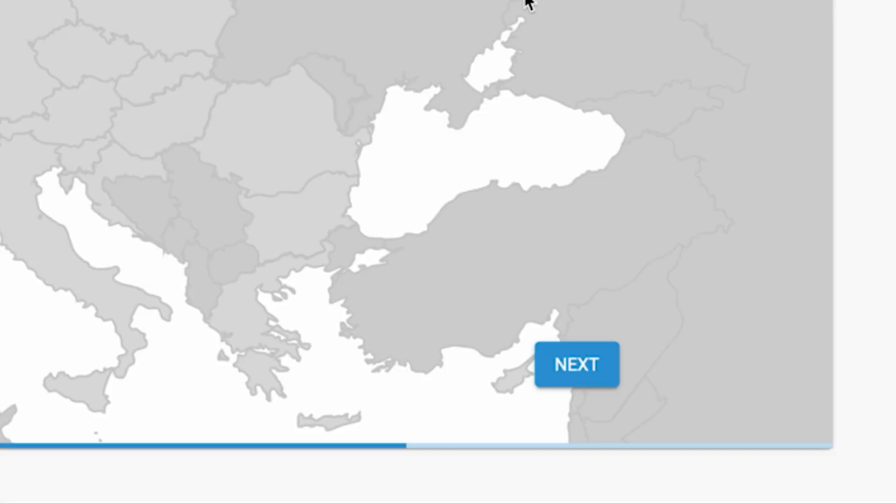
click(601, 371)
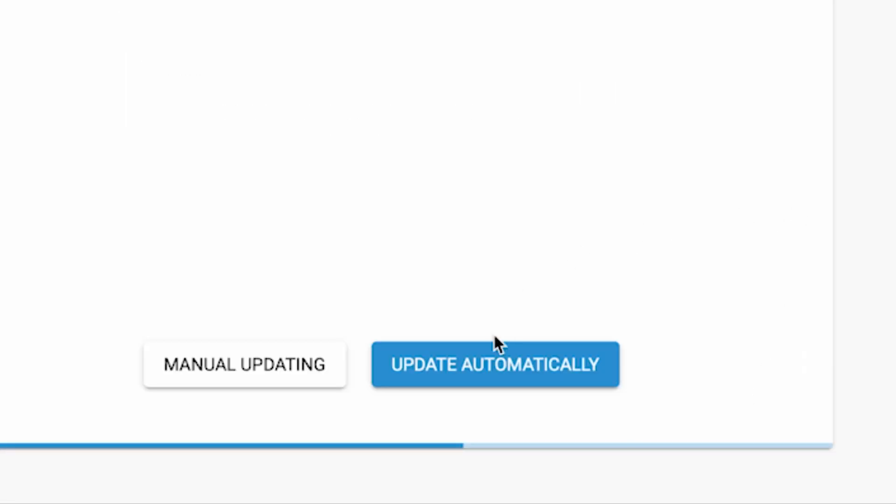
Step: Choose automatic updates and enter a new admin password, revealed in plain text
click(476, 374)
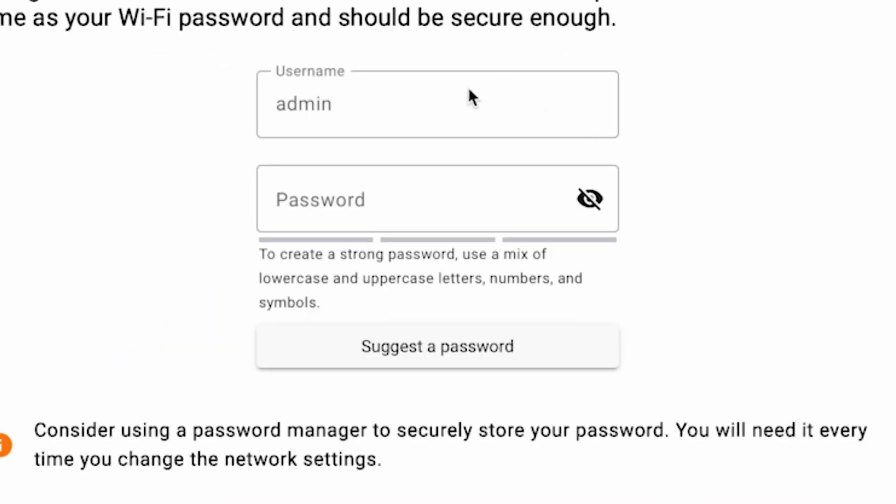
click(314, 205)
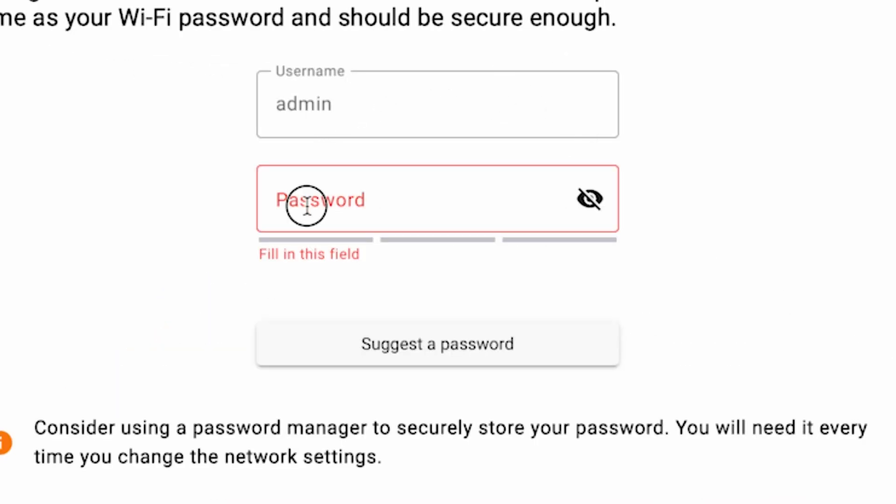
text(•••••)
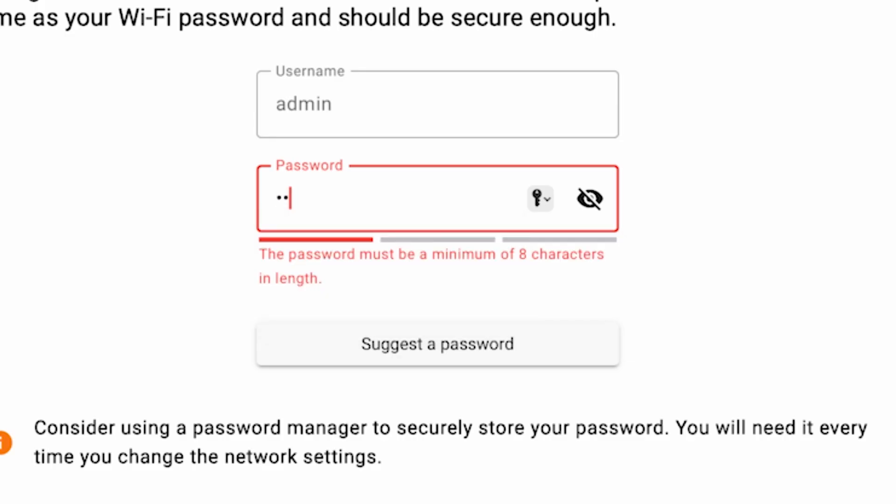
text(•••)
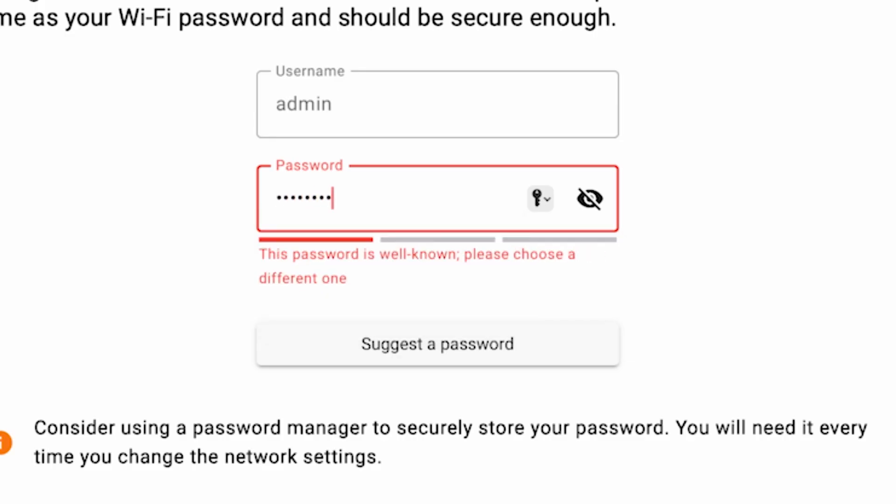
click(590, 199)
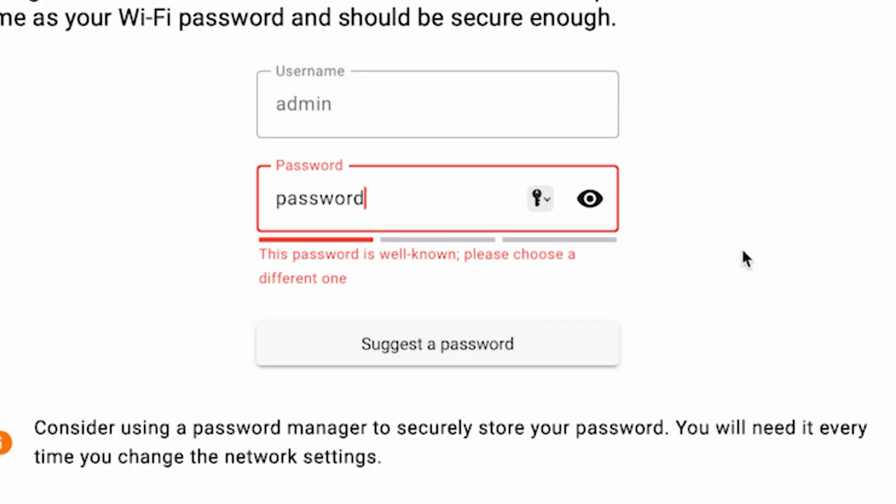
text(123456)
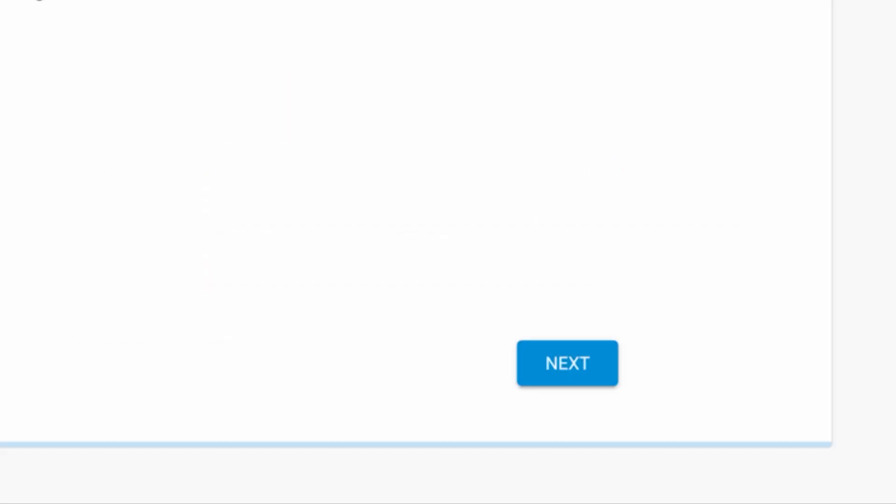
Step: Submit the admin password and limit automatic update days to Monday only
click(586, 365)
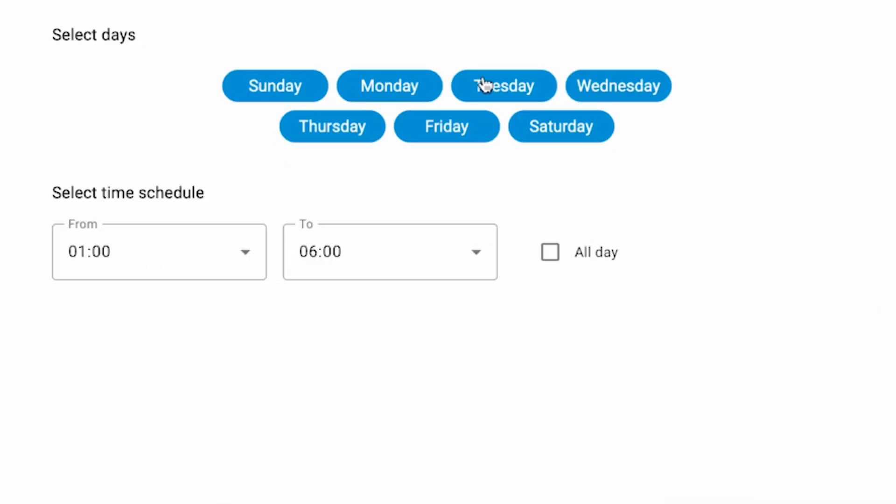
click(308, 89)
click(316, 131)
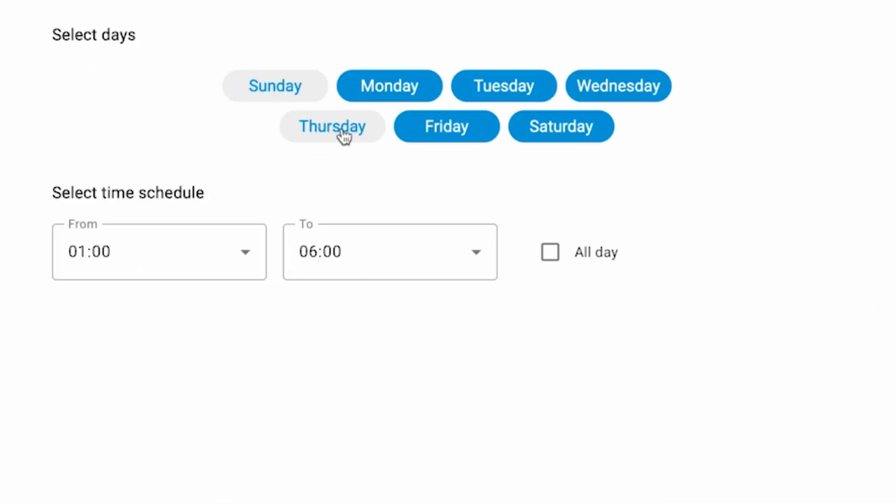
click(434, 132)
click(510, 82)
click(555, 137)
click(632, 89)
Step: Start the update window at 03:00 and save the schedule
click(221, 266)
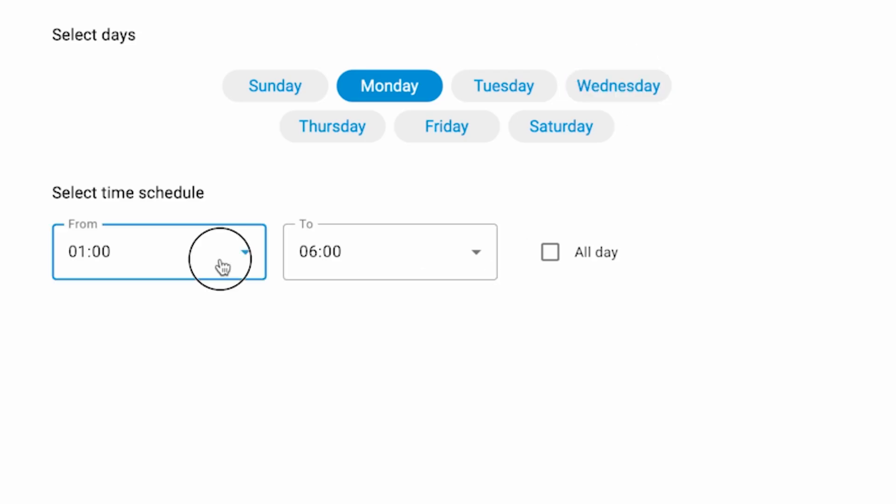
click(196, 451)
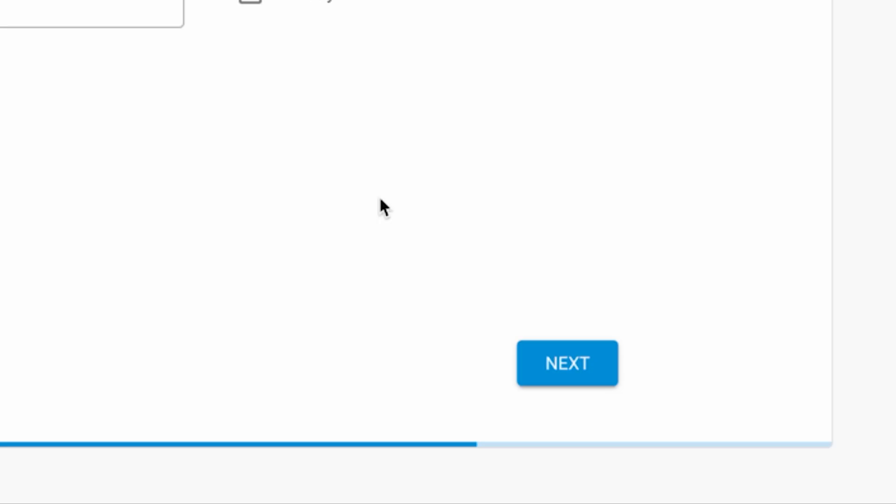
click(564, 350)
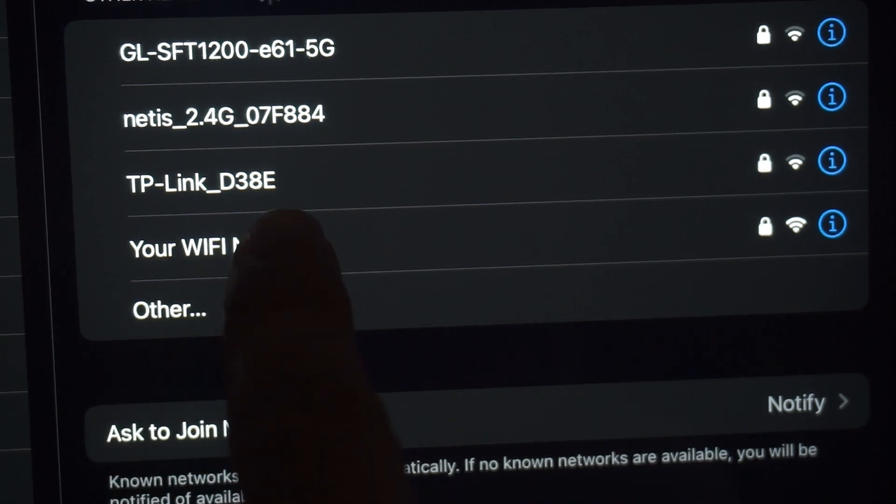
Step: Join the 'Your WIFI Name' network on the iPad and dismiss the Mac's Join Network window
click(243, 245)
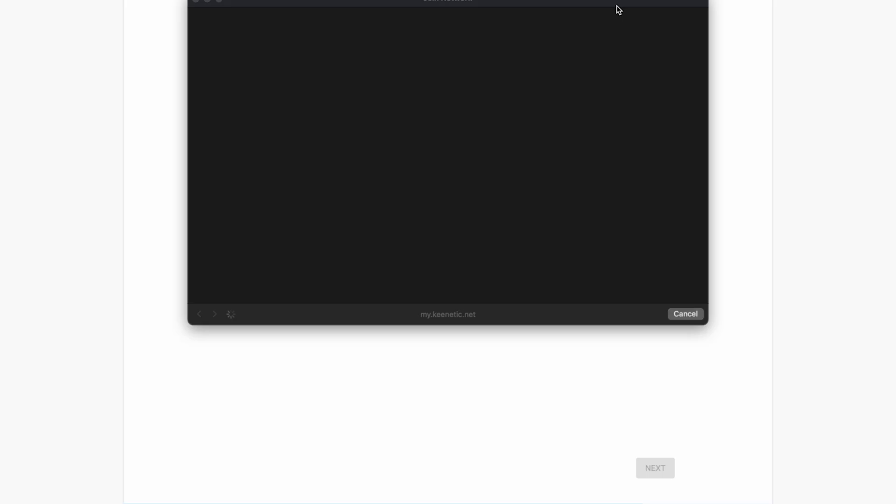
drag(618, 6, 636, 55)
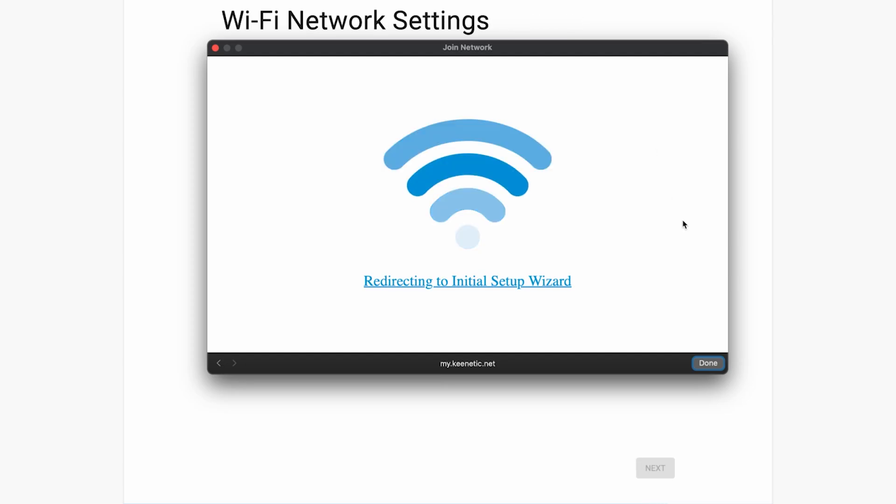
click(713, 366)
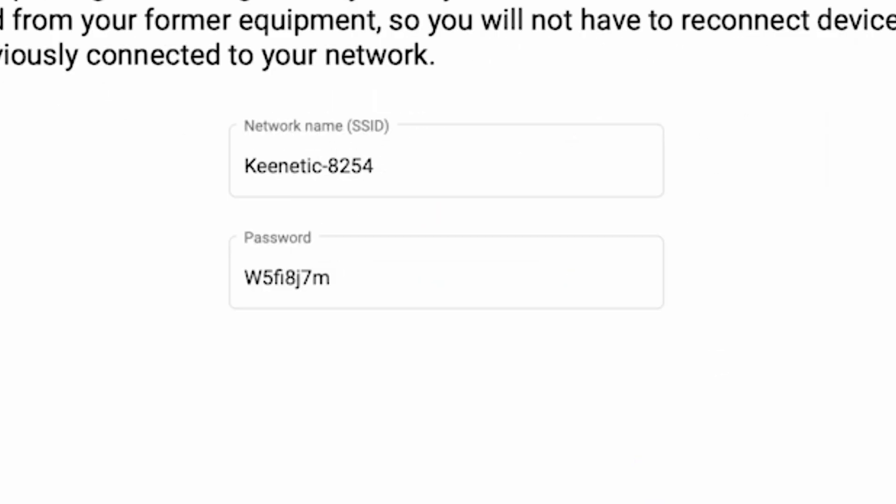
Step: Rename the Wi-Fi network from Keenetic-8254 to Keenetic, set a new Wi-Fi password, and submit
click(416, 174)
drag(449, 174, 328, 168)
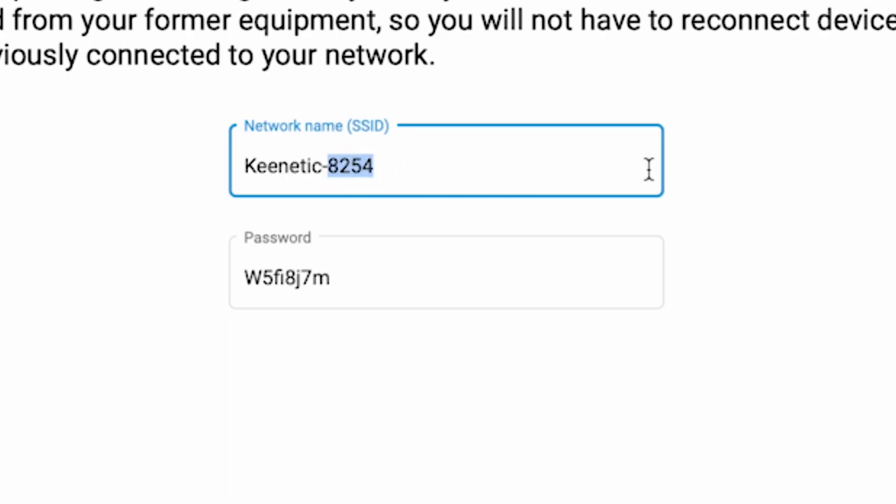
key(BackSpace)
key(BackSpace)
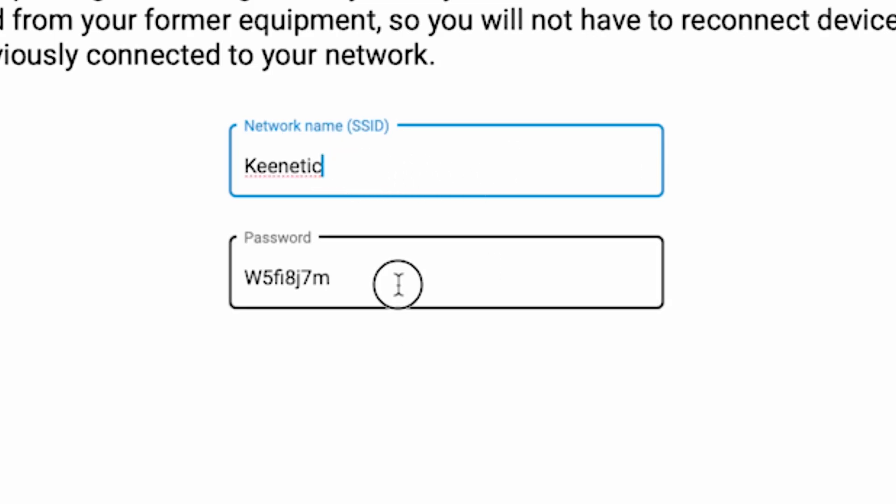
key(Tab)
text(123456789)
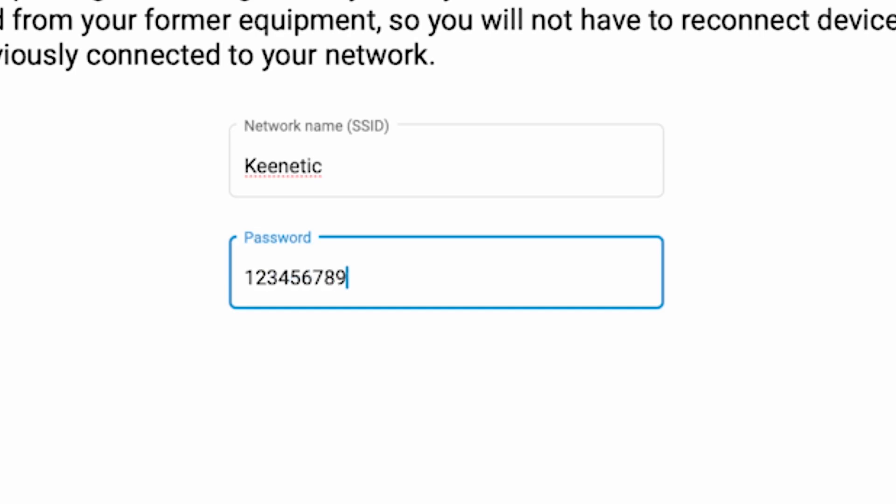
click(753, 446)
click(566, 374)
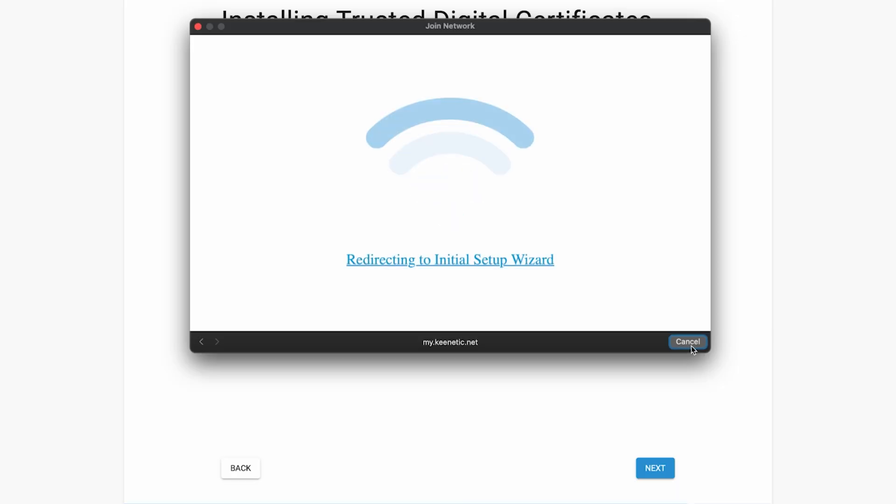
Step: Close the Join Network window, decline usage-data sharing, and finish the wizard past the credentials summary
click(689, 343)
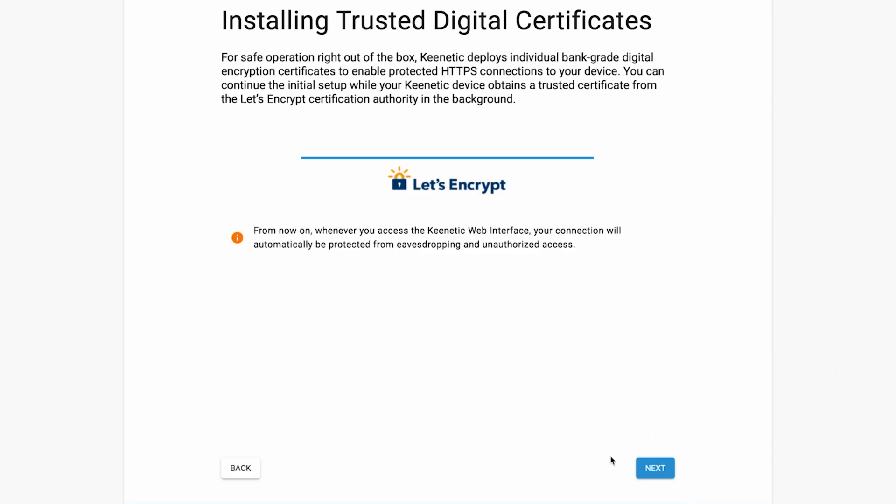
click(675, 468)
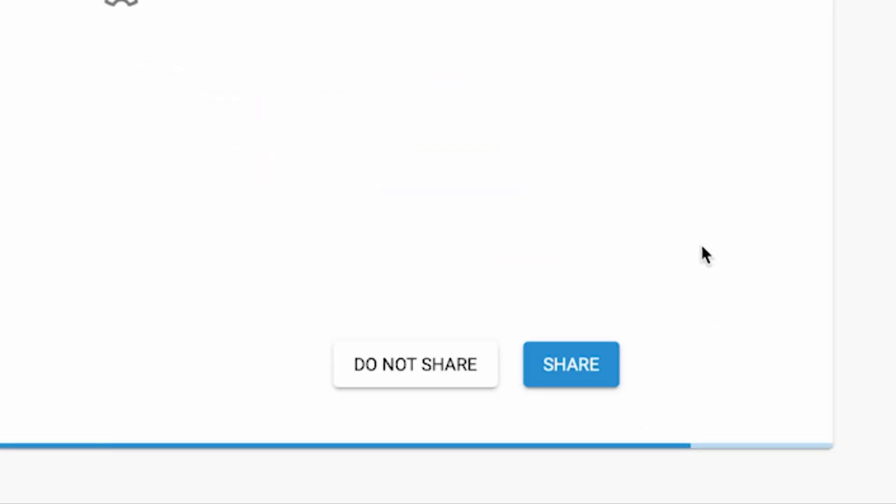
click(416, 380)
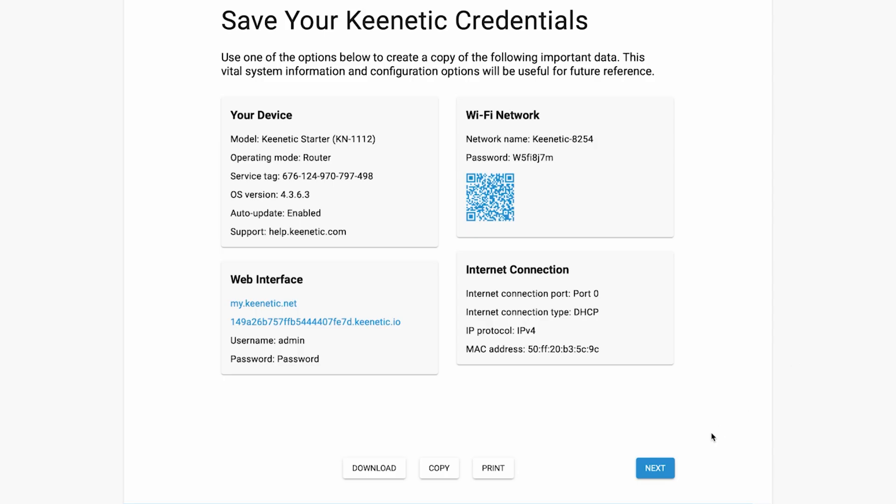
click(652, 471)
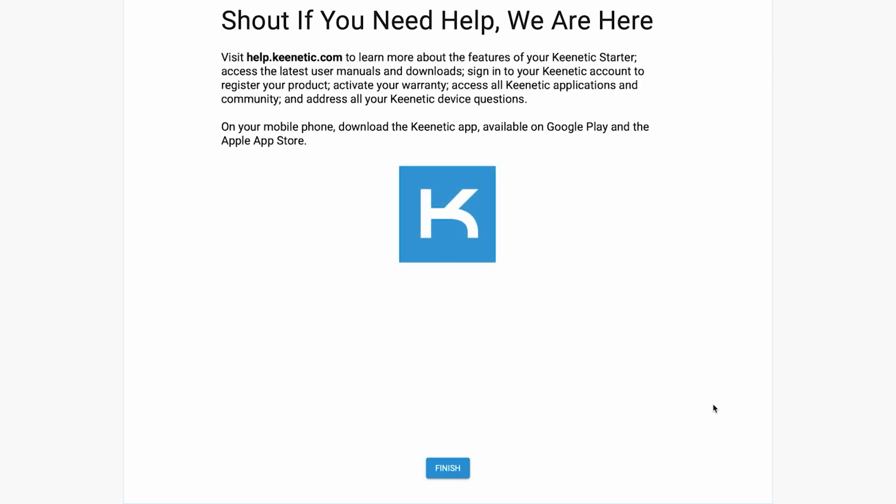
click(464, 470)
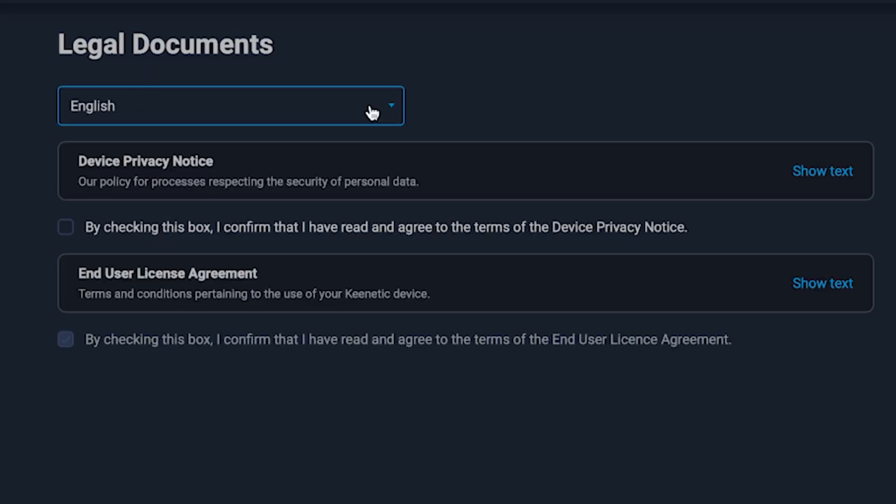
Step: Agree to the Device Privacy Notice and affirm the legal documents
click(65, 232)
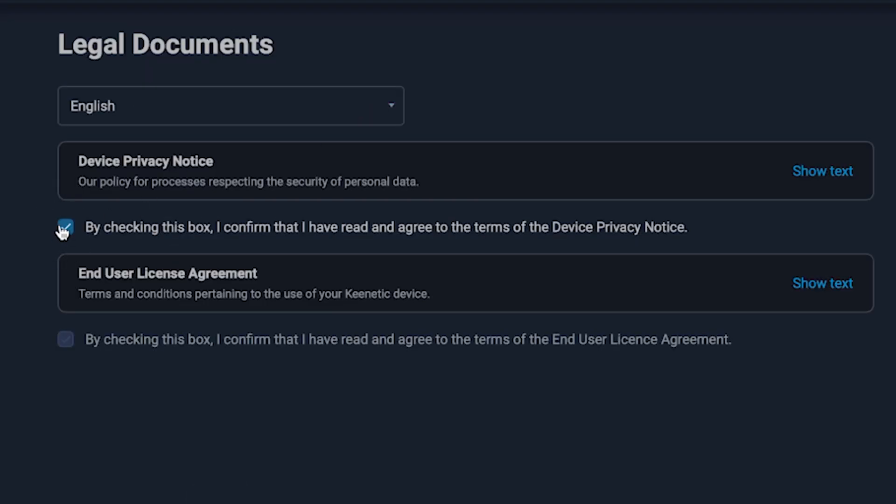
click(329, 333)
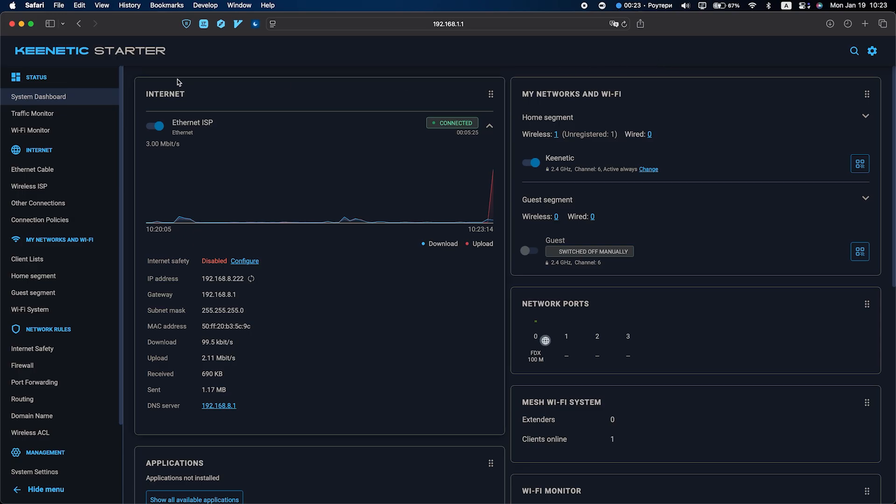
Step: Reboot the router from Management > System Settings and confirm the System Reboot prompt
scroll(81, 358, down, 3)
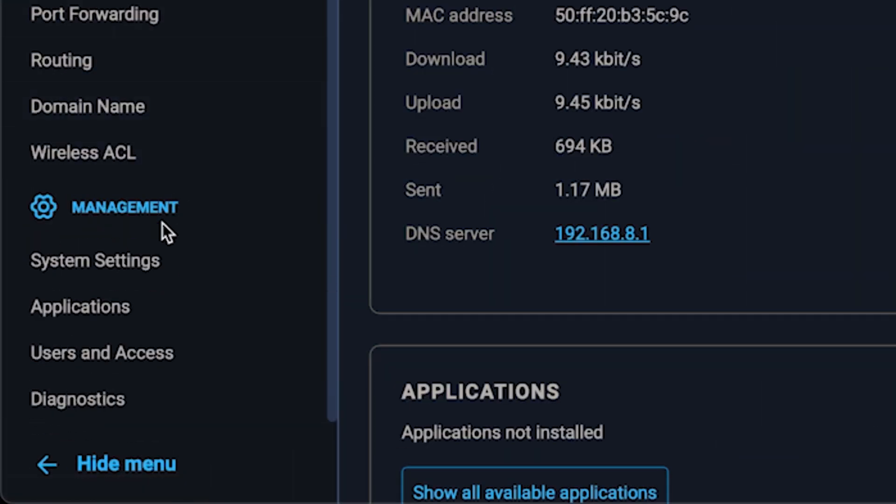
click(151, 265)
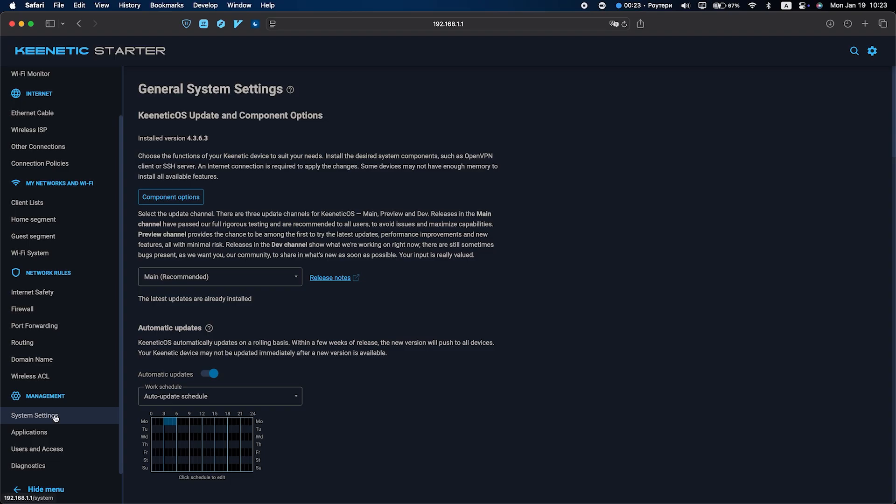
scroll(358, 376, down, 10)
scroll(359, 378, down, 15)
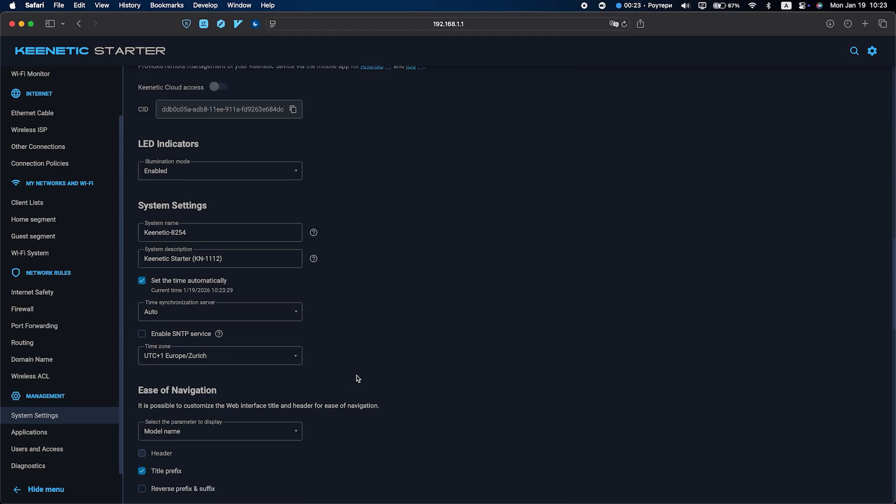
scroll(358, 379, down, 10)
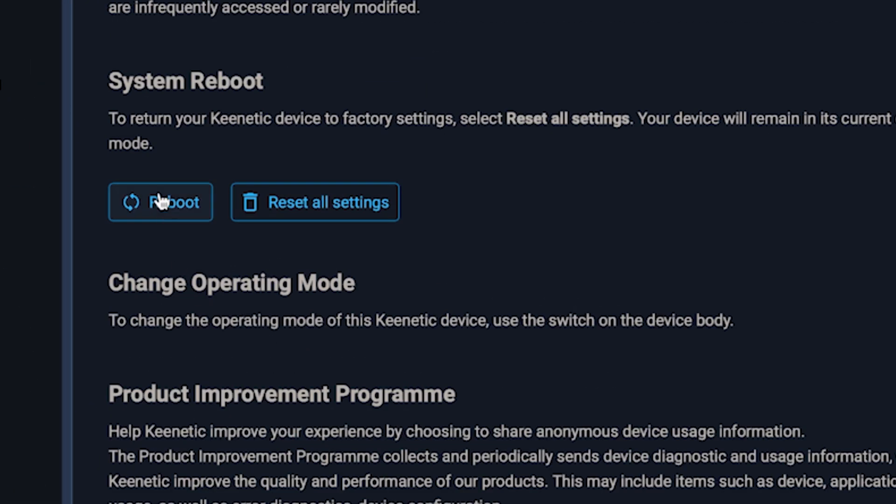
click(161, 202)
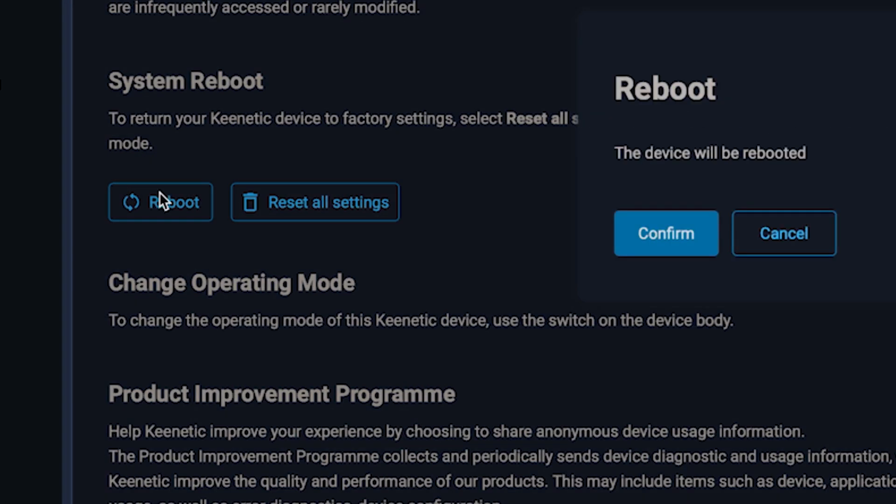
click(682, 250)
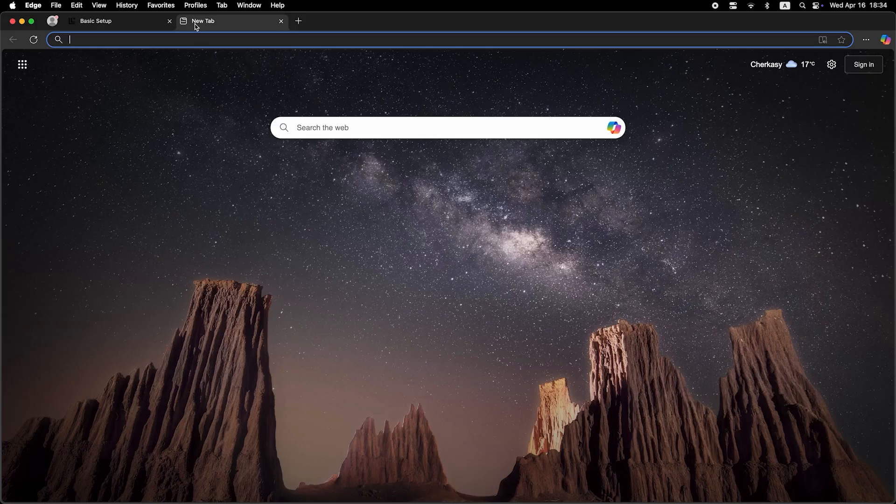
Step: Enter the router address 192.168.1.1 in a new Edge tab's address bar
click(204, 42)
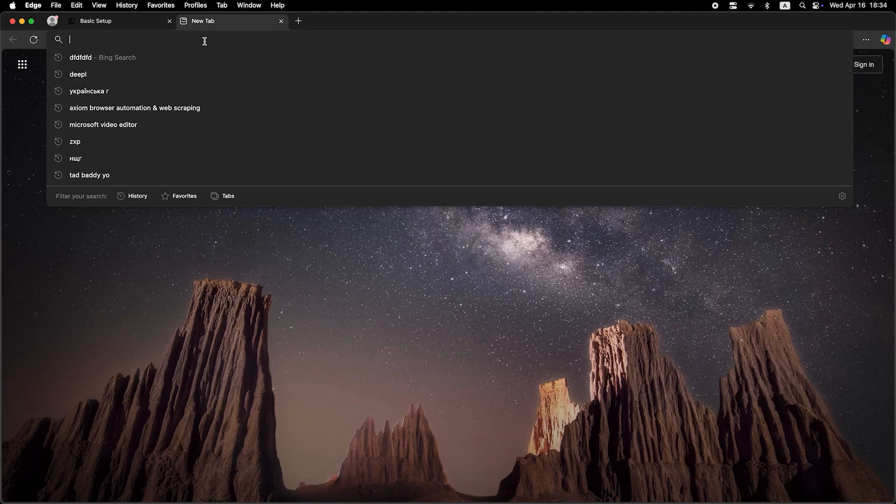
text(192.168.1.1)
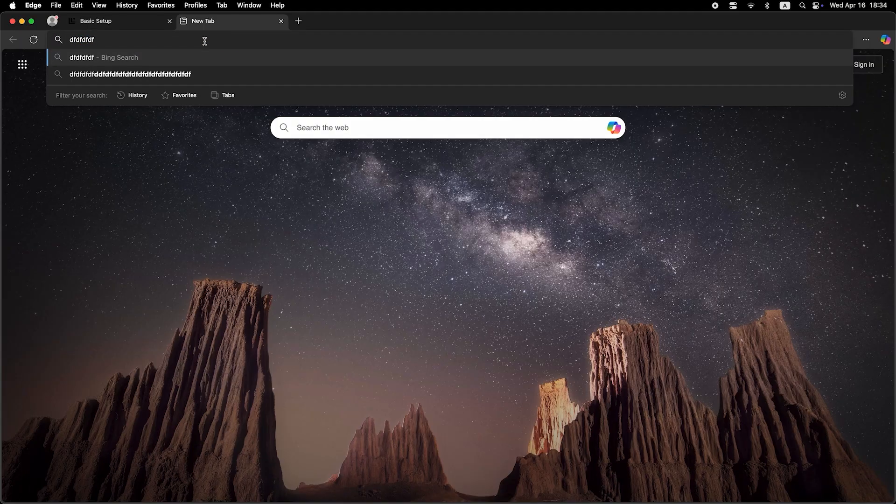